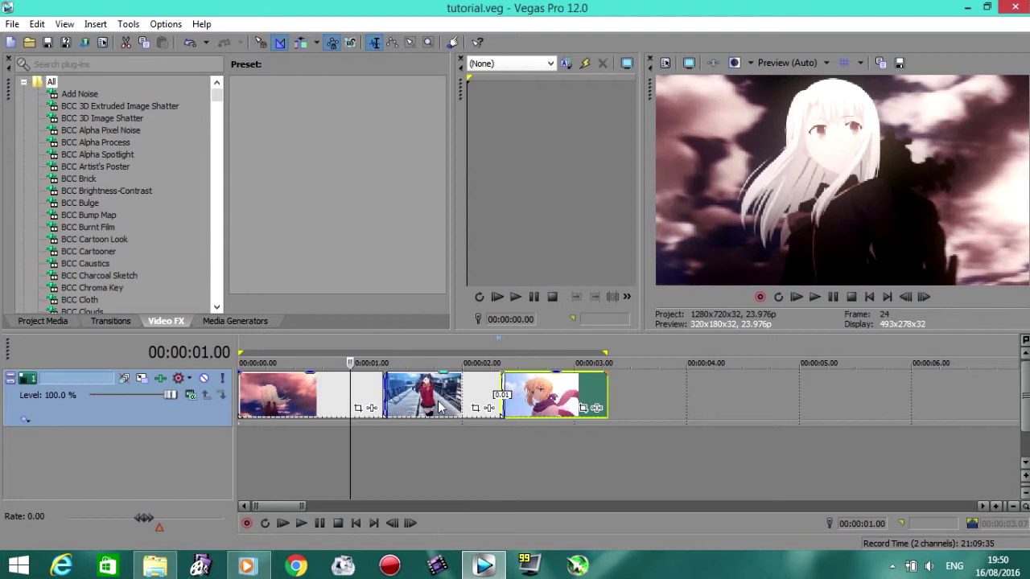
pyautogui.moveTo(459, 407); pyautogui.dragTo(453, 407)
pyautogui.scroll(-3, 538, 403)
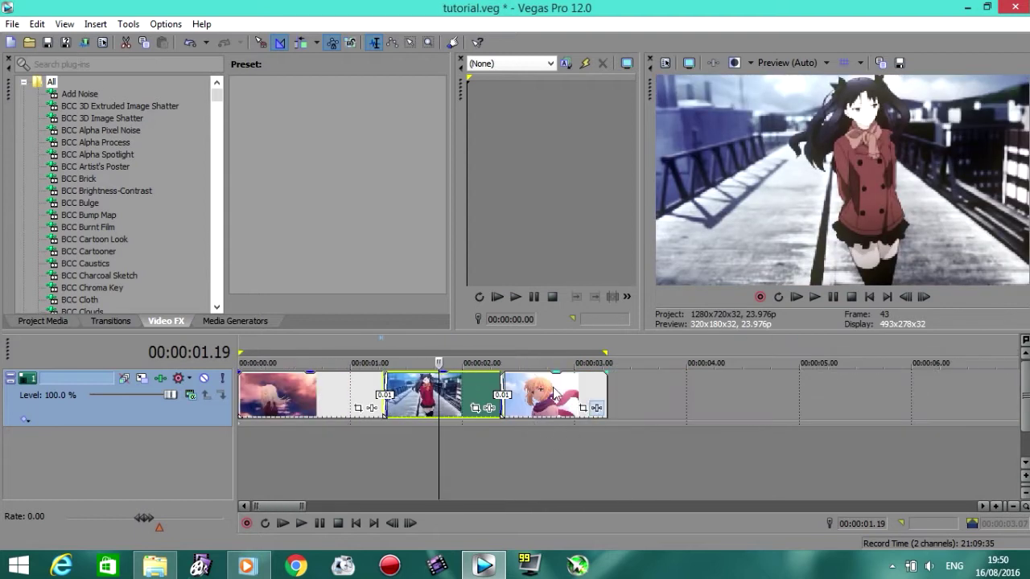
pyautogui.click(551, 402)
pyautogui.scroll(2, 563, 412)
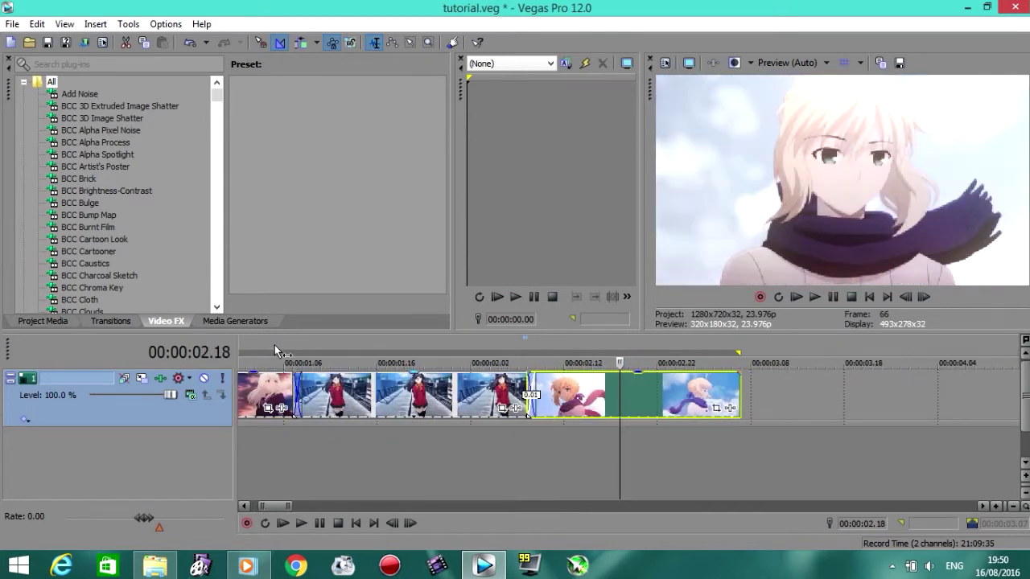
pyautogui.click(274, 346)
pyautogui.scroll(-2, 272, 343)
# Step: Search the video effects for "blur" and apply the default S_BlurMoCurves preset to the first clip
pyautogui.write('blur')
pyautogui.moveTo(214, 111); pyautogui.dragTo(213, 164)
pyautogui.click(91, 203)
pyautogui.moveTo(410, 339); pyautogui.dragTo(318, 386)
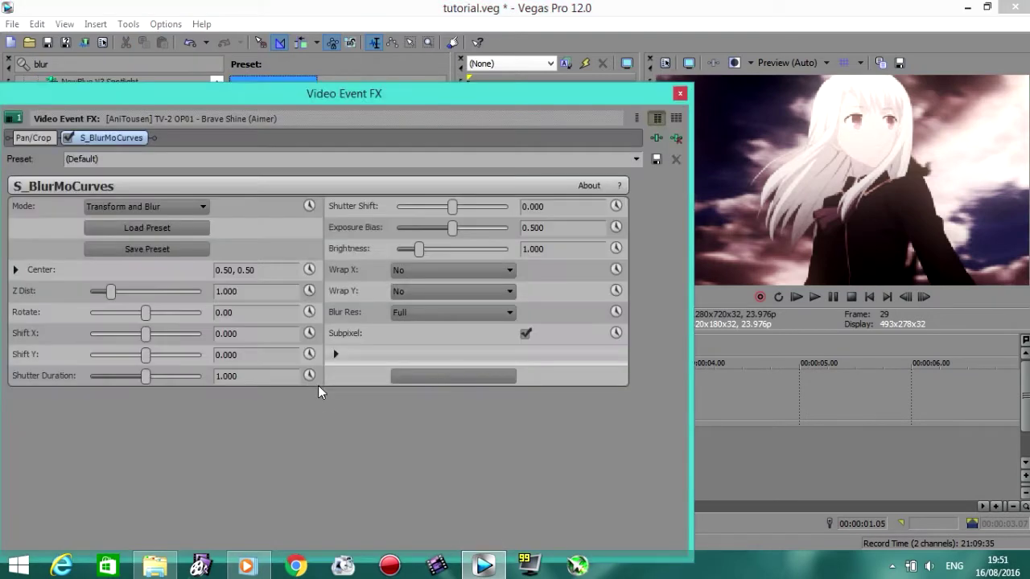
# Step: Set the first clip's S_BlurMoCurves to Z Dist 2 with Wrap X and Wrap Y on Reflect, and close its settings
pyautogui.press('Return')
pyautogui.click(429, 272)
pyautogui.click(410, 299)
pyautogui.click(412, 291)
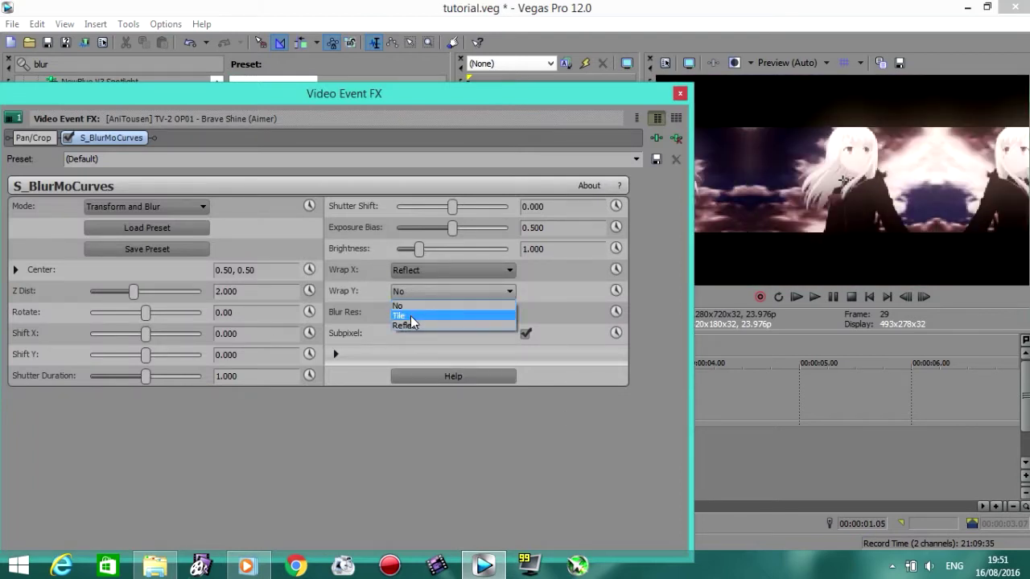
pyautogui.click(408, 325)
pyautogui.click(679, 94)
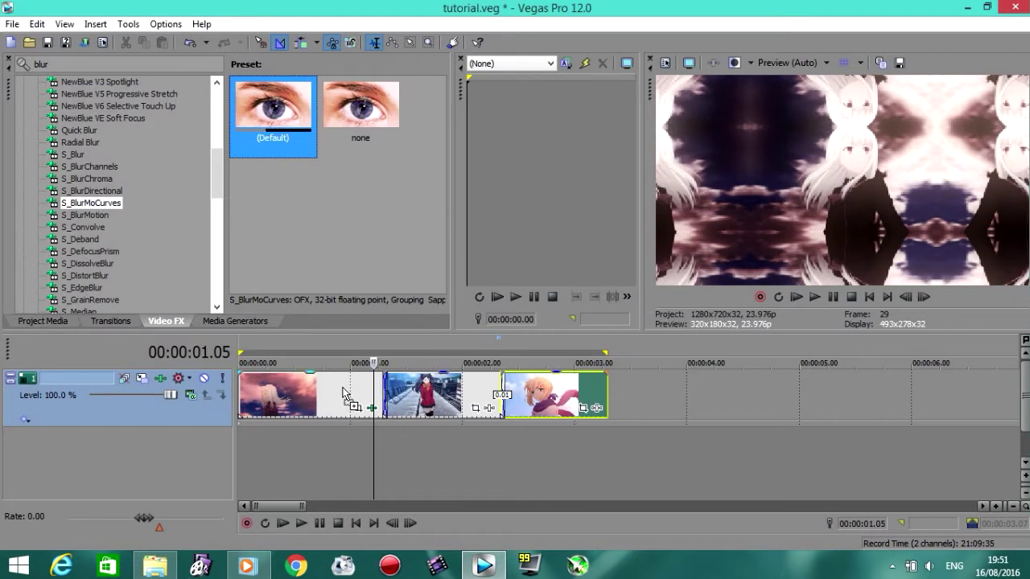
# Step: Add a second S_BlurMoCurves to the first clip with Z Dist 0.5 and Wrap X and Wrap Y on Reflect
pyautogui.moveTo(346, 385); pyautogui.dragTo(348, 387)
pyautogui.click(410, 270)
pyautogui.click(412, 304)
pyautogui.click(417, 291)
pyautogui.click(409, 326)
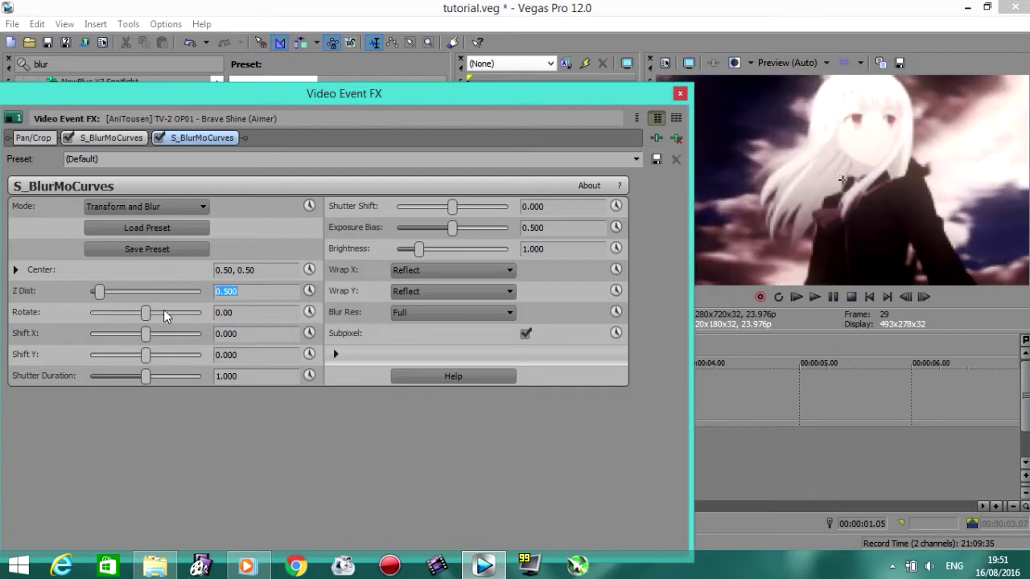
# Step: Animate the second effect's Rotate with an unrotated keyframe at 00:00:01.00 and a -150 keyframe at 00:00:01.07
pyautogui.click(310, 312)
pyautogui.moveTo(621, 421); pyautogui.dragTo(652, 427)
pyautogui.click(466, 541)
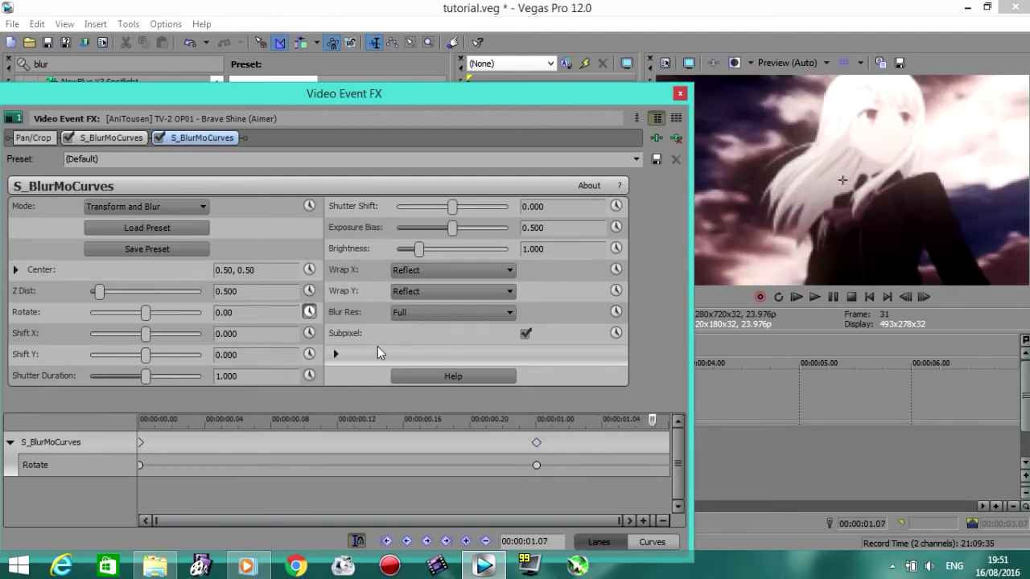
pyautogui.click(257, 317)
pyautogui.write('-150')
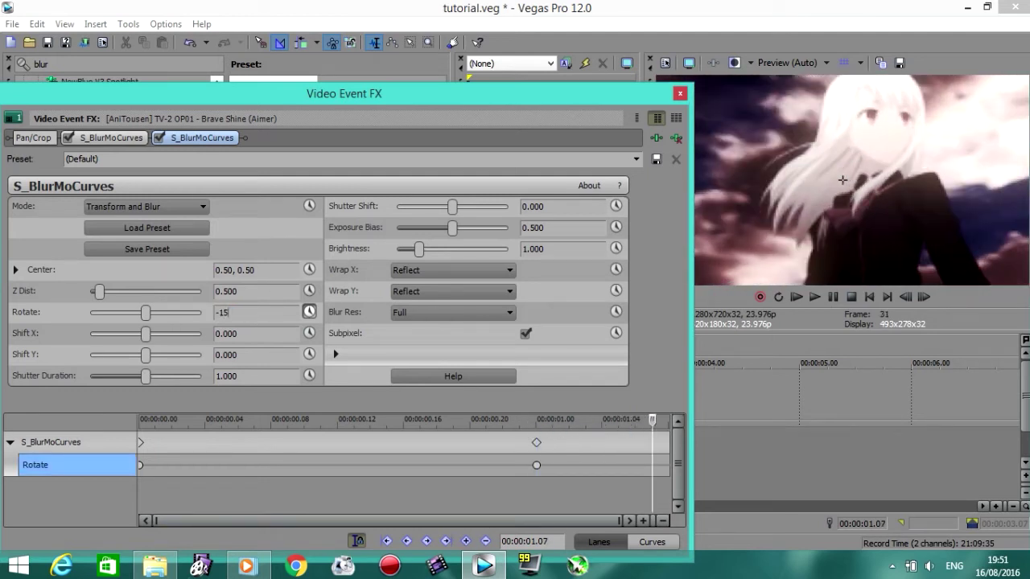
pyautogui.press('Return')
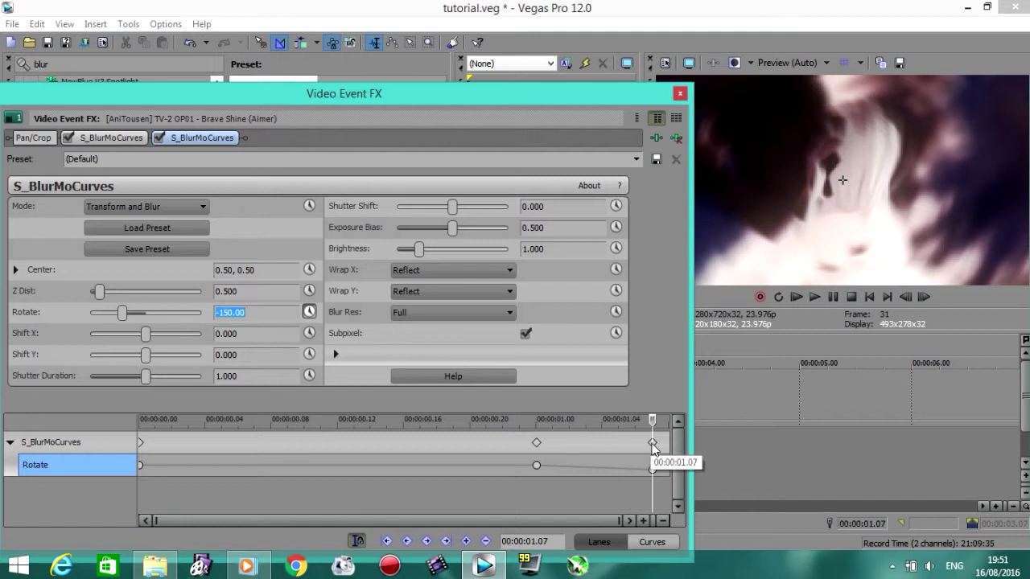
# Step: Move the -150 Rotate keyframe to 00:00:01.08 with Fast Fade, and change the fade type of the 00:00:01.00 keyframe
pyautogui.moveTo(652, 447); pyautogui.dragTo(668, 446)
pyautogui.rightClick(668, 447)
pyautogui.click(708, 368)
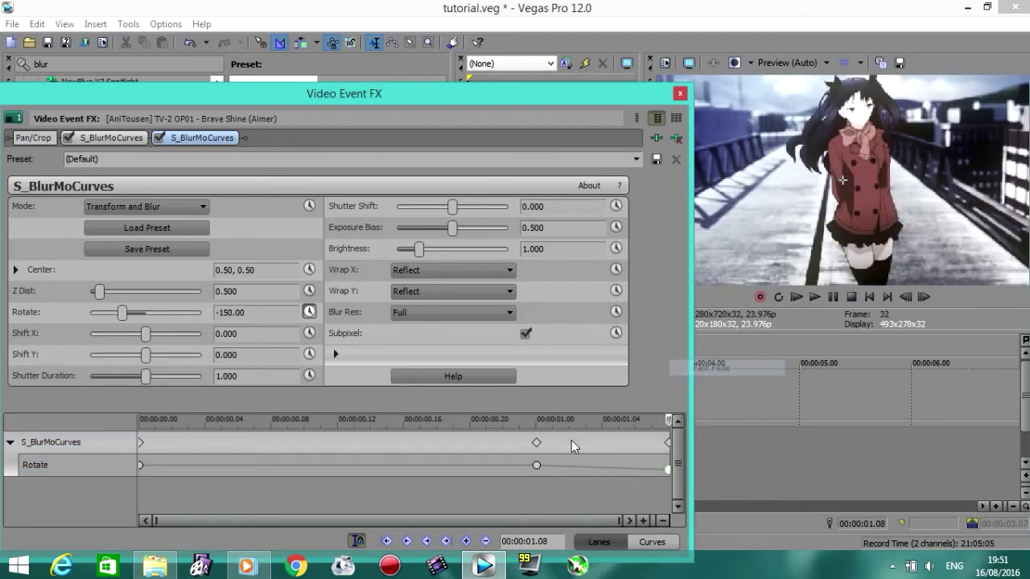
pyautogui.click(537, 466)
pyautogui.rightClick(538, 465)
pyautogui.click(587, 379)
pyautogui.moveTo(537, 434); pyautogui.dragTo(669, 483)
pyautogui.click(680, 93)
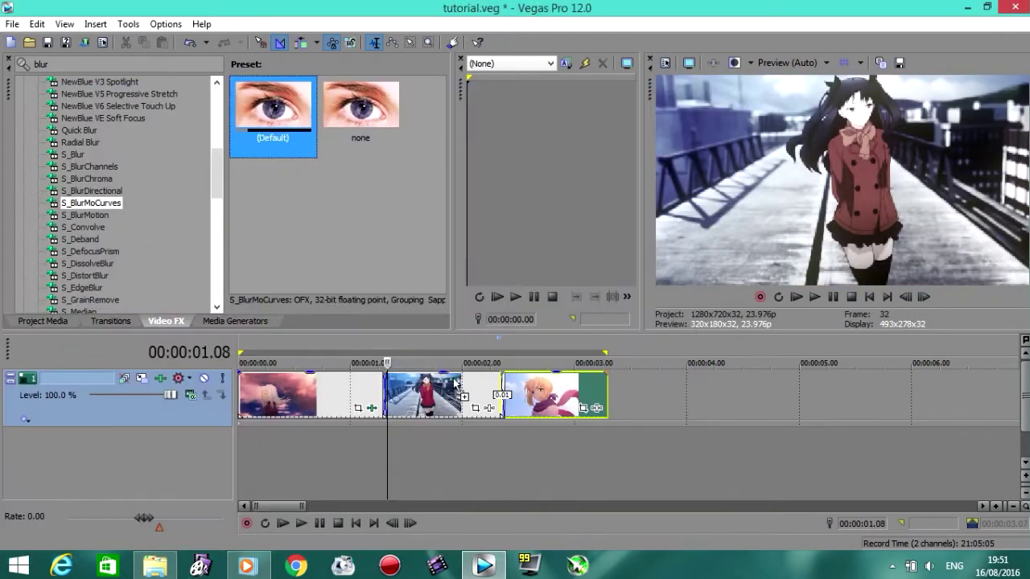
# Step: Apply S_BlurMoCurves to the second clip with Z Dist 2 and Wrap X and Wrap Y on Reflect
pyautogui.moveTo(425, 392); pyautogui.dragTo(426, 393)
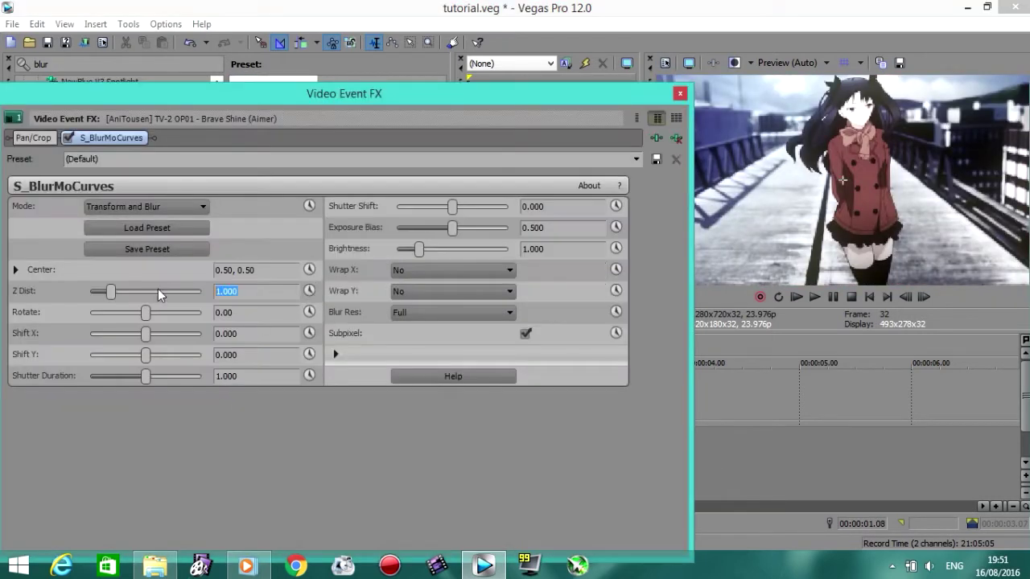
pyautogui.click(421, 270)
pyautogui.click(414, 294)
pyautogui.click(412, 291)
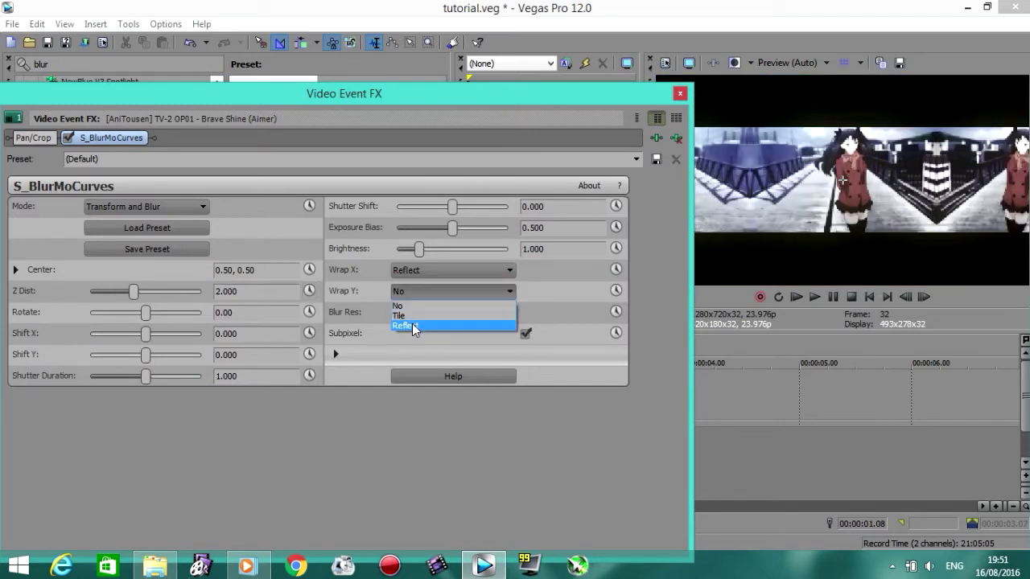
pyautogui.click(412, 320)
pyautogui.click(680, 94)
# Step: Add another S_BlurMoCurves to the second clip with Wrap X and Wrap Y on Reflect and Z Dist 0.5
pyautogui.moveTo(273, 106); pyautogui.dragTo(406, 395)
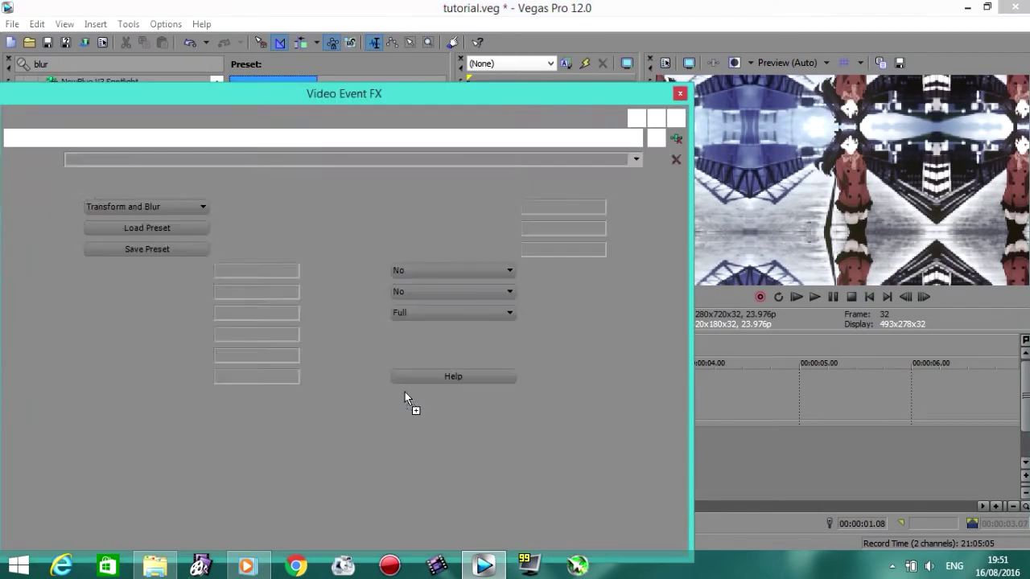
pyautogui.click(406, 272)
pyautogui.click(414, 293)
pyautogui.click(409, 290)
pyautogui.click(410, 321)
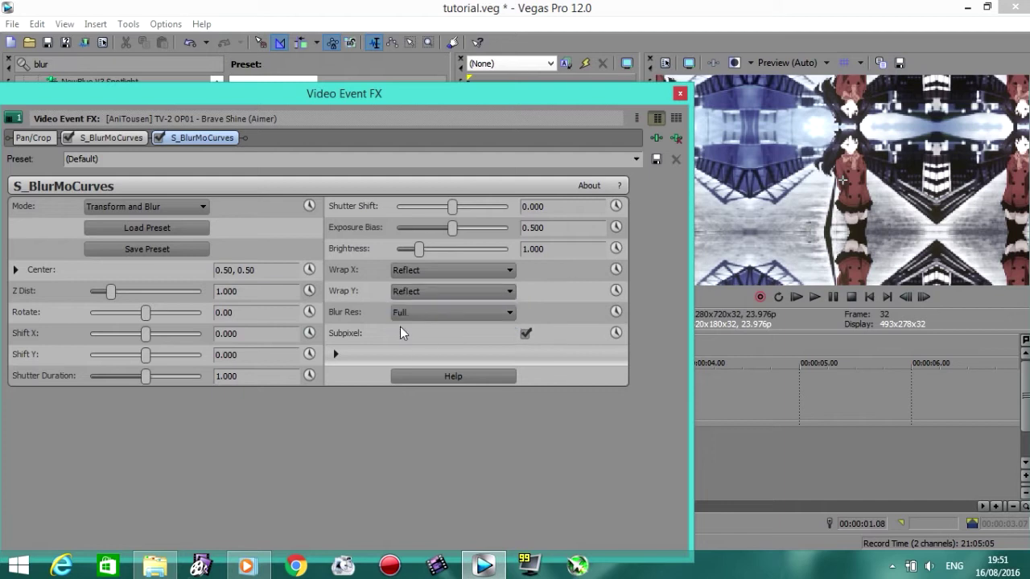
pyautogui.doubleClick(255, 295)
pyautogui.write('0.5')
pyautogui.press('Return')
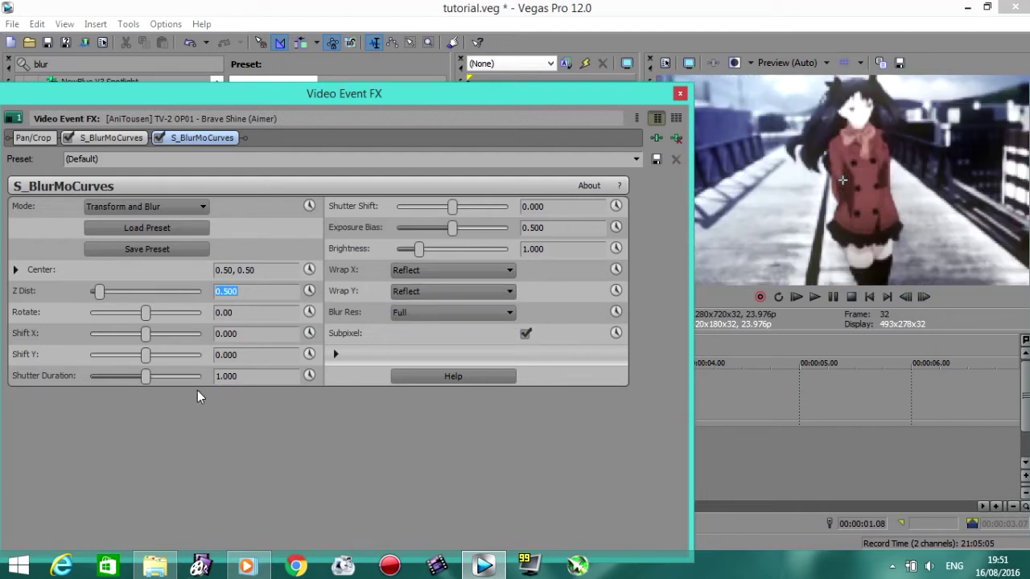
# Step: Animate the second clip's Rotate from 150 at the start to 7 at 00:00:00.08 and 0 at 00:00:01.02
pyautogui.click(310, 312)
pyautogui.moveTo(161, 425); pyautogui.dragTo(138, 422)
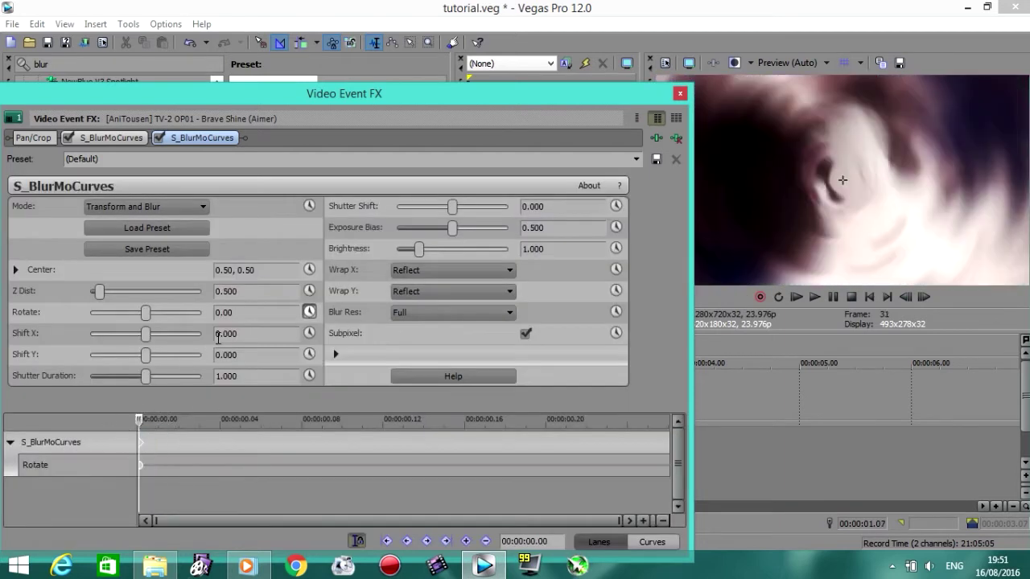
pyautogui.doubleClick(249, 312)
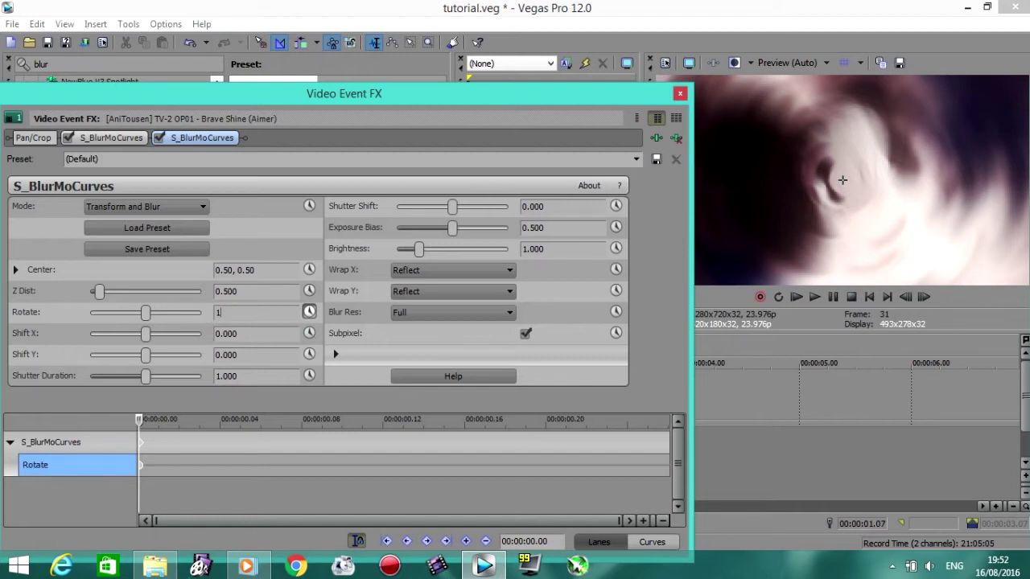
pyautogui.moveTo(140, 428); pyautogui.dragTo(302, 449)
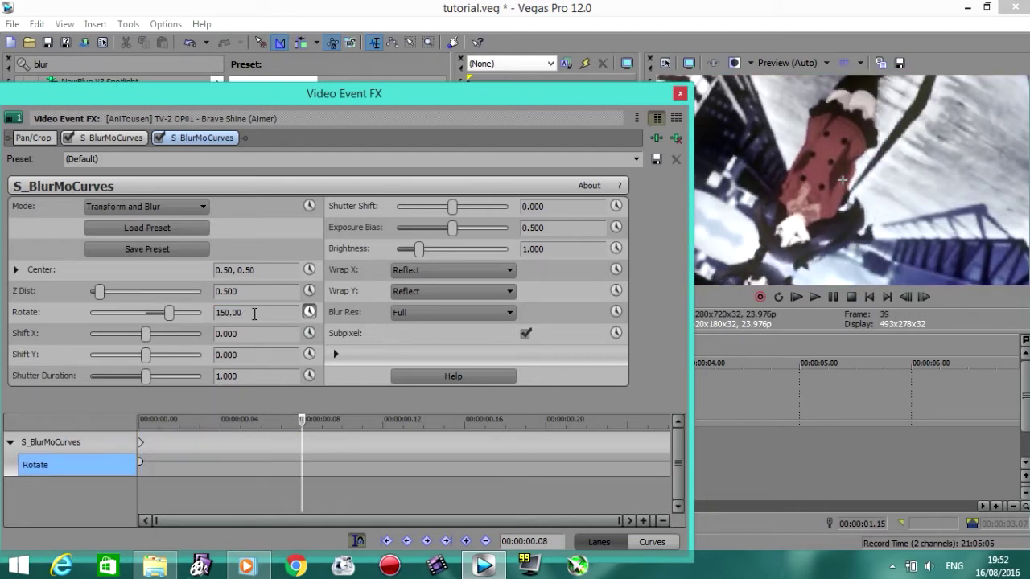
pyautogui.press('Return')
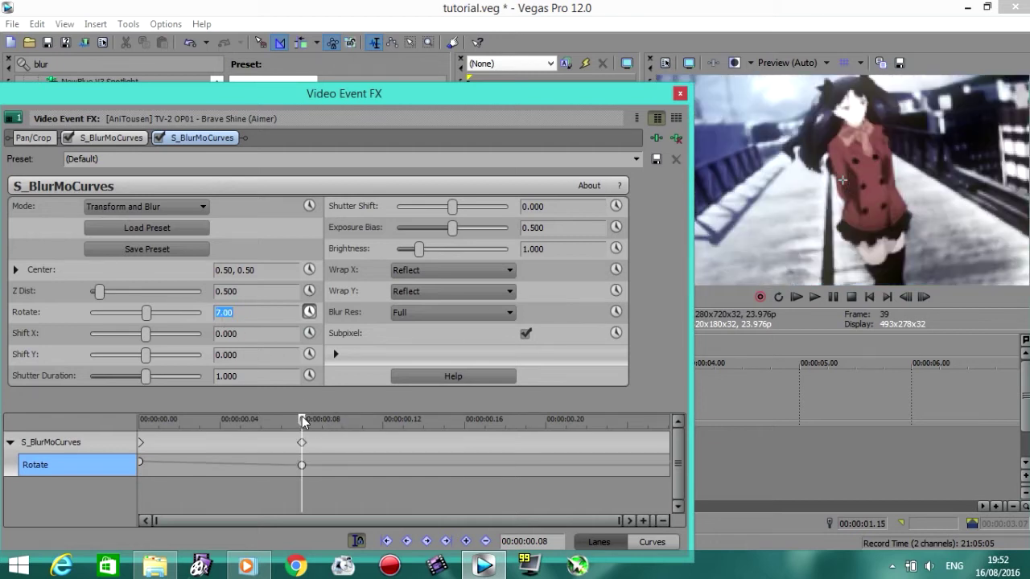
pyautogui.moveTo(300, 421); pyautogui.dragTo(673, 440)
pyautogui.moveTo(251, 313); pyautogui.dragTo(137, 328)
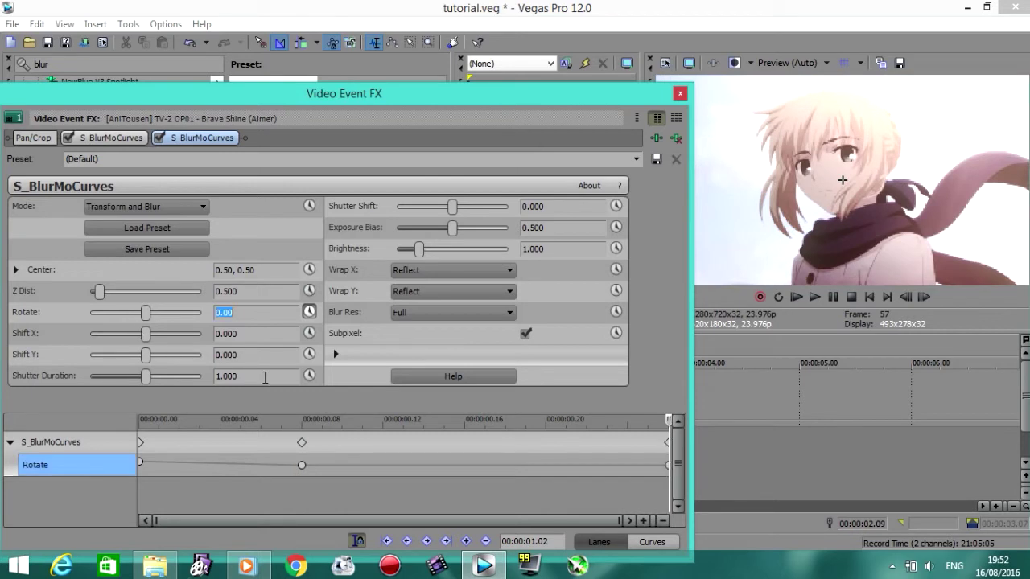
# Step: Set the second clip's starting Rotate keyframe to Fast Fade, scrub through the result and close the effect settings
pyautogui.moveTo(668, 421); pyautogui.dragTo(139, 453)
pyautogui.click(141, 465)
pyautogui.rightClick(141, 464)
pyautogui.click(229, 361)
pyautogui.moveTo(138, 418); pyautogui.dragTo(650, 460)
pyautogui.click(678, 96)
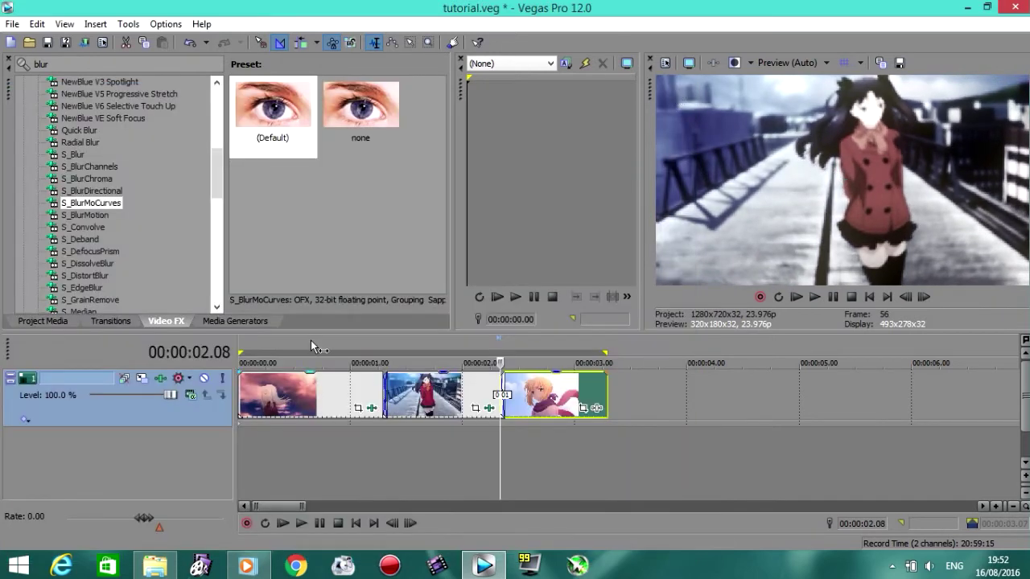
# Step: Play back the range from 00:00:00.15 to 00:00:02.02 to preview the rotation transition
pyautogui.moveTo(310, 352); pyautogui.dragTo(473, 356)
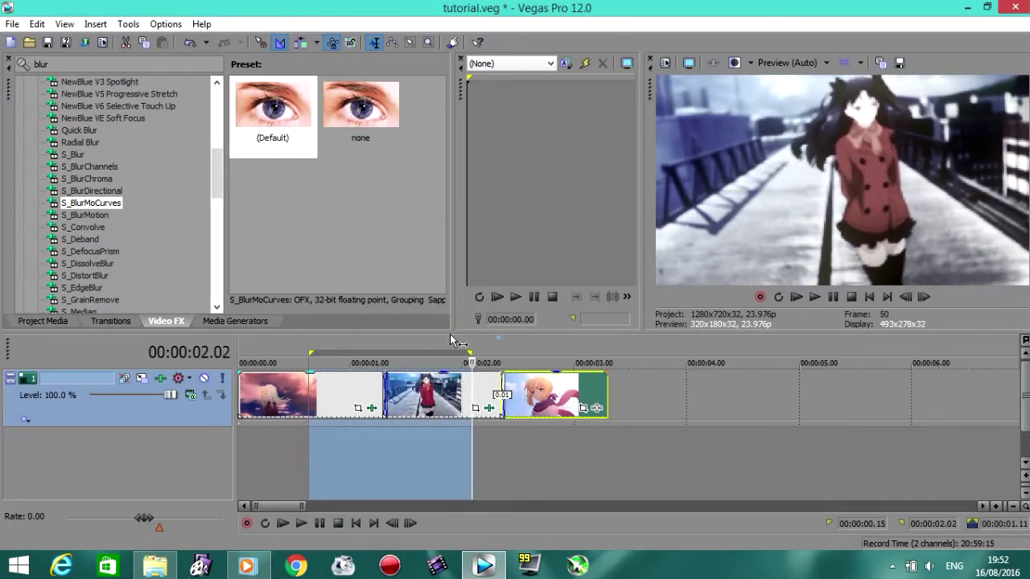
pyautogui.click(300, 524)
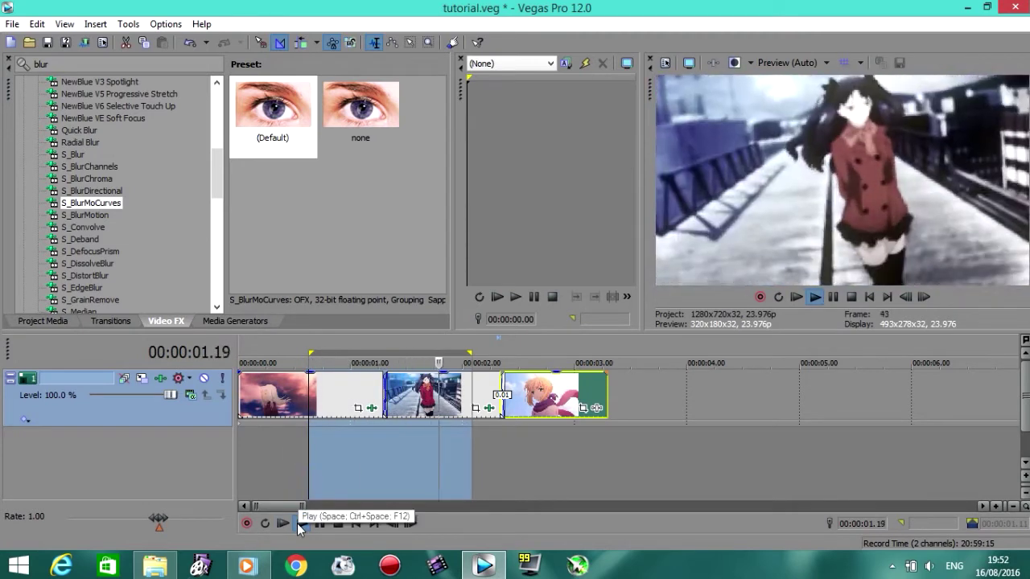
pyautogui.click(320, 524)
# Step: Add a third S_BlurMoCurves to the second clip and enable Z Dist animation with the effect playhead at 00:00:00.20
pyautogui.click(480, 359)
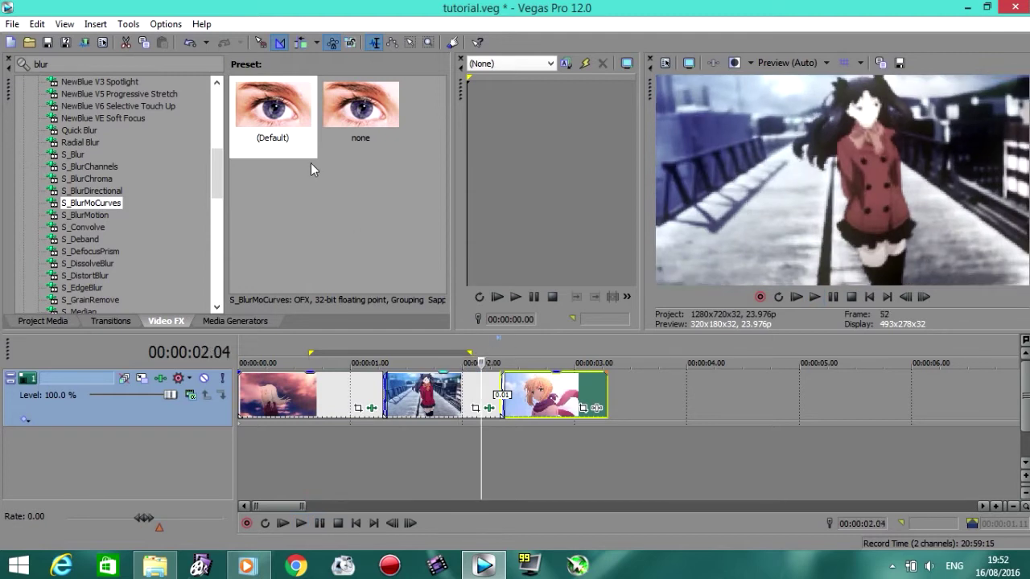
pyautogui.moveTo(265, 113); pyautogui.dragTo(435, 398)
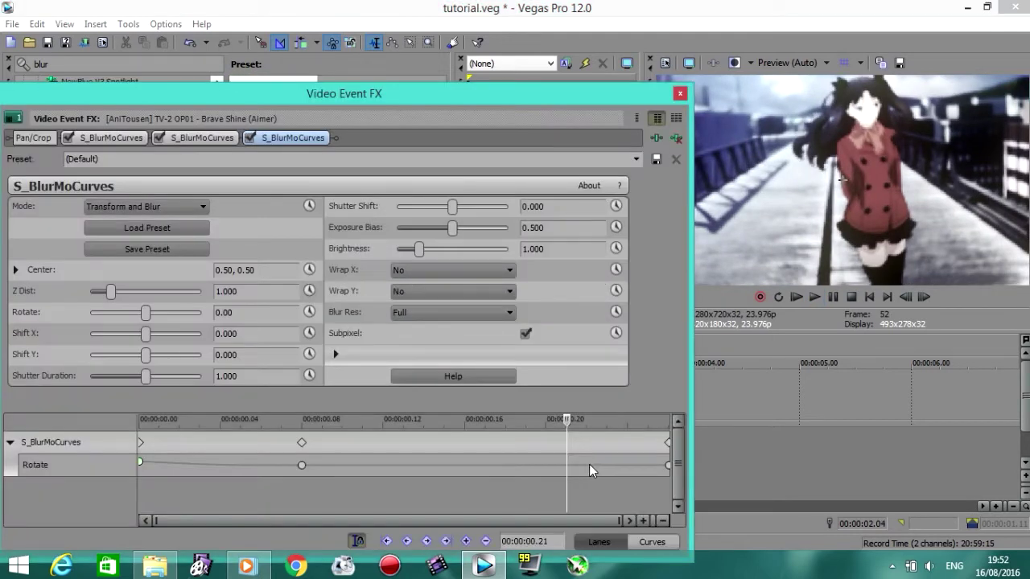
pyautogui.moveTo(568, 422); pyautogui.dragTo(551, 440)
pyautogui.click(550, 440)
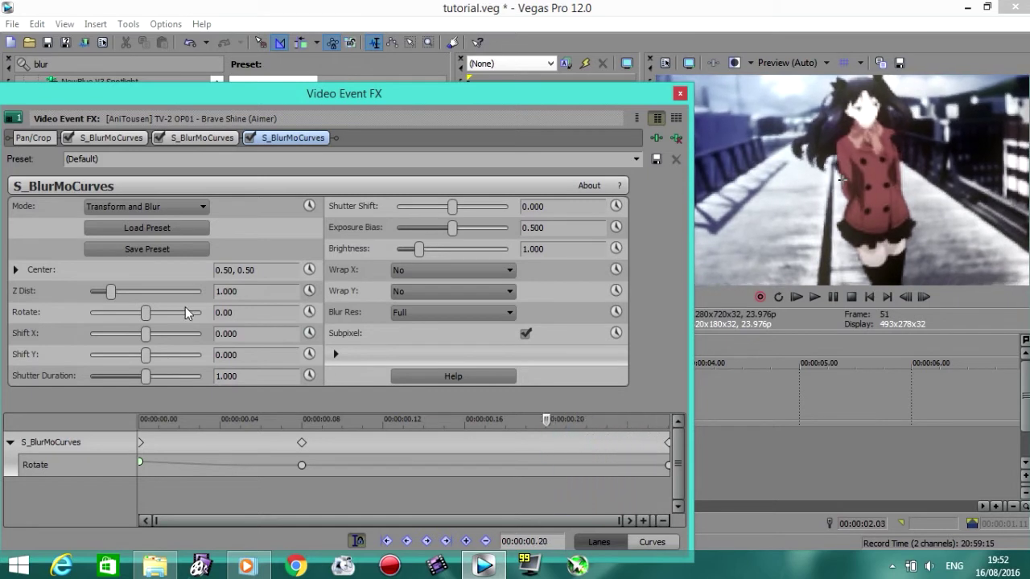
pyautogui.click(310, 292)
pyautogui.moveTo(678, 452); pyautogui.dragTo(679, 489)
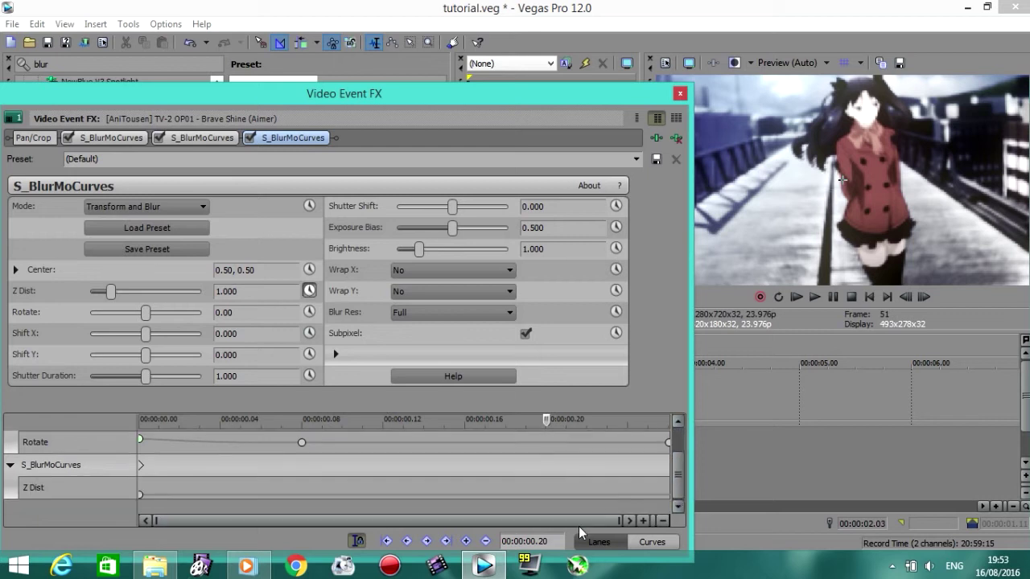
# Step: Keyframe Z Dist from 1 at 00:00:00.20 to 1.5 at 00:00:01.01, and set Wrap X and Wrap Y to Reflect
pyautogui.moveTo(553, 429); pyautogui.dragTo(649, 443)
pyautogui.click(230, 291)
pyautogui.write('1.5')
pyautogui.press('Return')
pyautogui.click(438, 271)
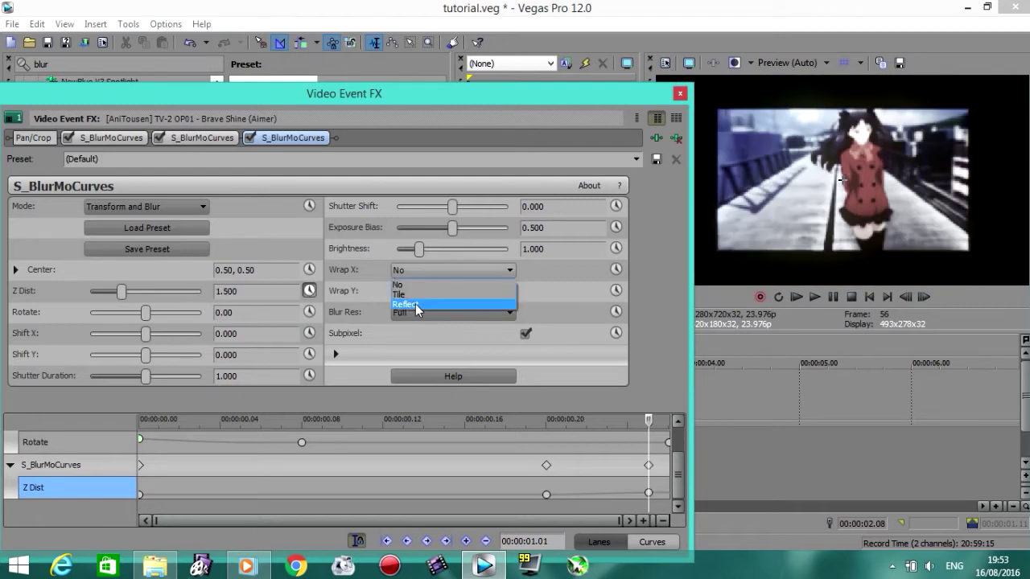
pyautogui.click(418, 295)
pyautogui.click(438, 291)
pyautogui.click(414, 315)
# Step: Move the Z Dist 1.5 keyframe to 00:00:01.02, set it and the 00:00:00.20 keyframe to Slow Fade, and close the settings
pyautogui.click(648, 468)
pyautogui.moveTo(649, 467); pyautogui.dragTo(631, 480)
pyautogui.click(546, 495)
pyautogui.rightClick(547, 495)
pyautogui.click(610, 411)
pyautogui.click(669, 493)
pyautogui.rightClick(669, 493)
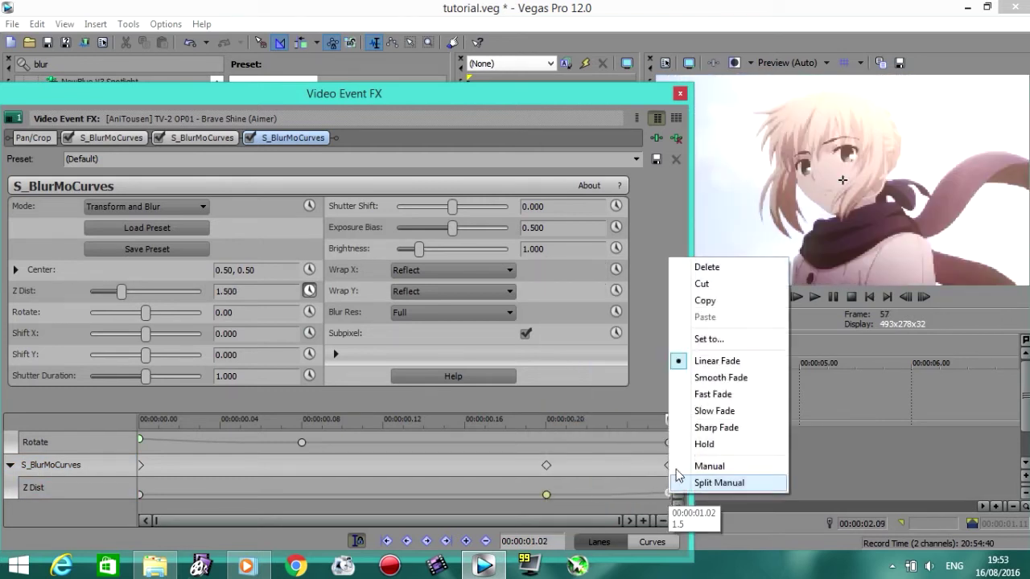
pyautogui.click(691, 409)
pyautogui.click(680, 94)
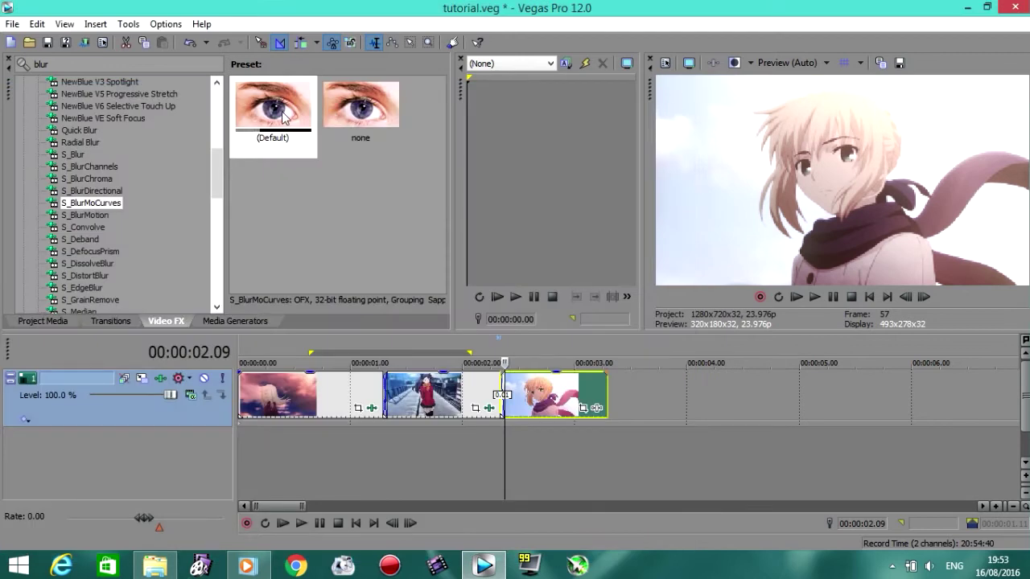
# Step: Apply the default S_BlurMotion preset to the second clip and move the project playhead to 00:00:02.08
pyautogui.moveTo(265, 109); pyautogui.dragTo(444, 243)
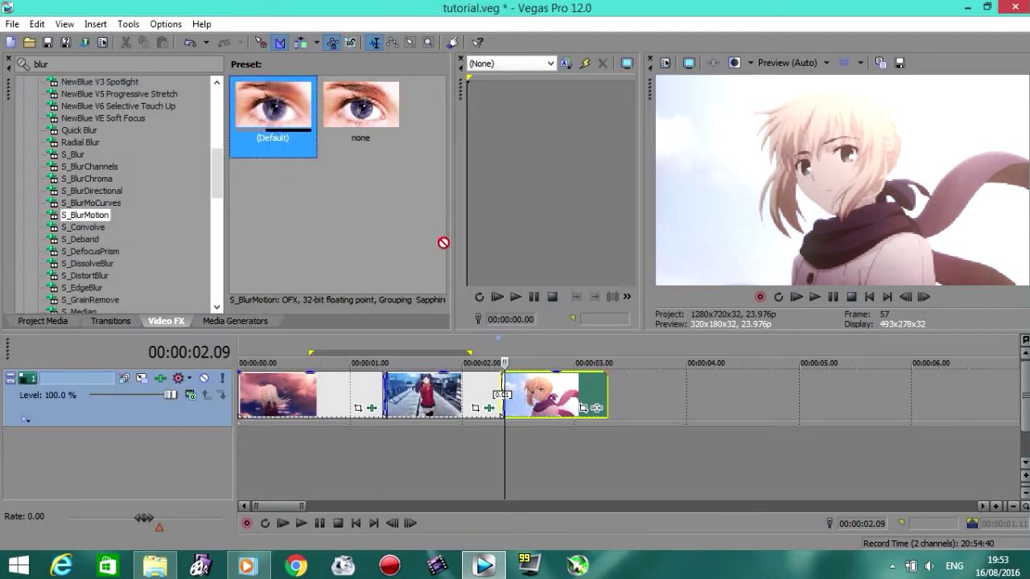
pyautogui.moveTo(445, 407); pyautogui.dragTo(445, 406)
pyautogui.moveTo(543, 90); pyautogui.dragTo(367, 86)
pyautogui.click(501, 350)
pyautogui.moveTo(189, 90); pyautogui.dragTo(265, 85)
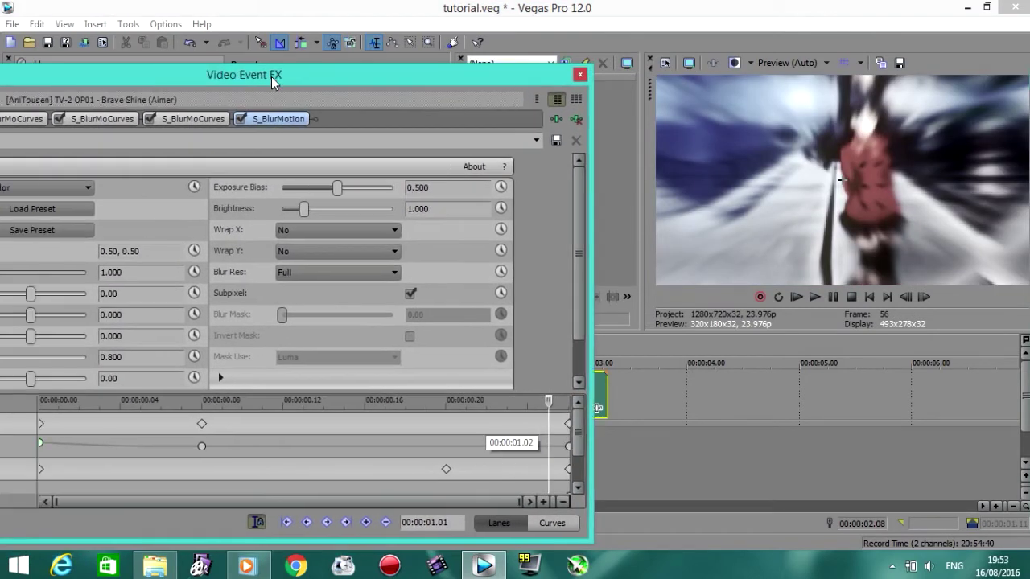
# Step: Set S_BlurMotion's To Z Dist to 1 and move the effect playhead to 00:00:00.20
pyautogui.click(211, 358)
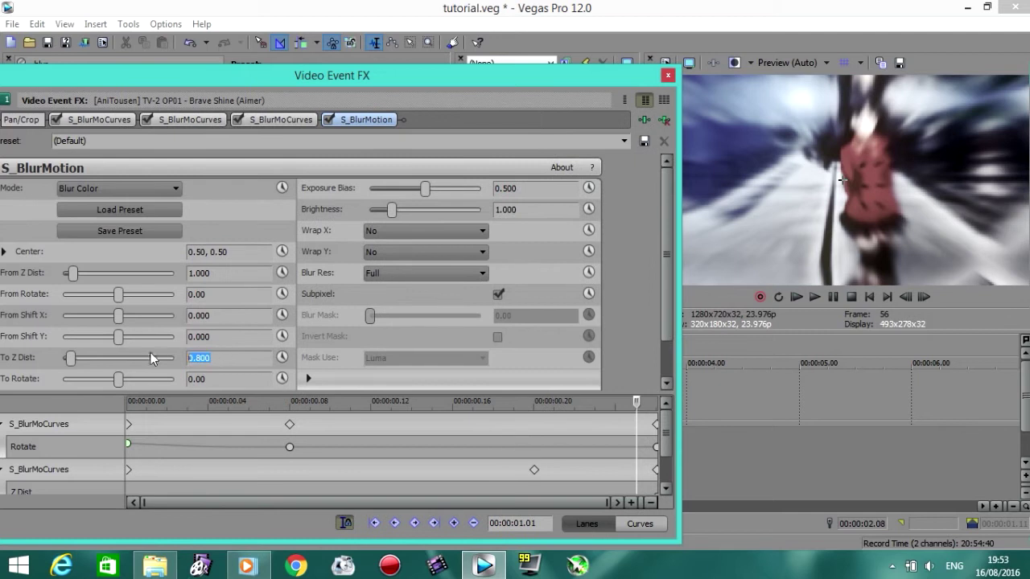
pyautogui.write('1')
pyautogui.press('Return')
pyautogui.moveTo(637, 413); pyautogui.dragTo(535, 463)
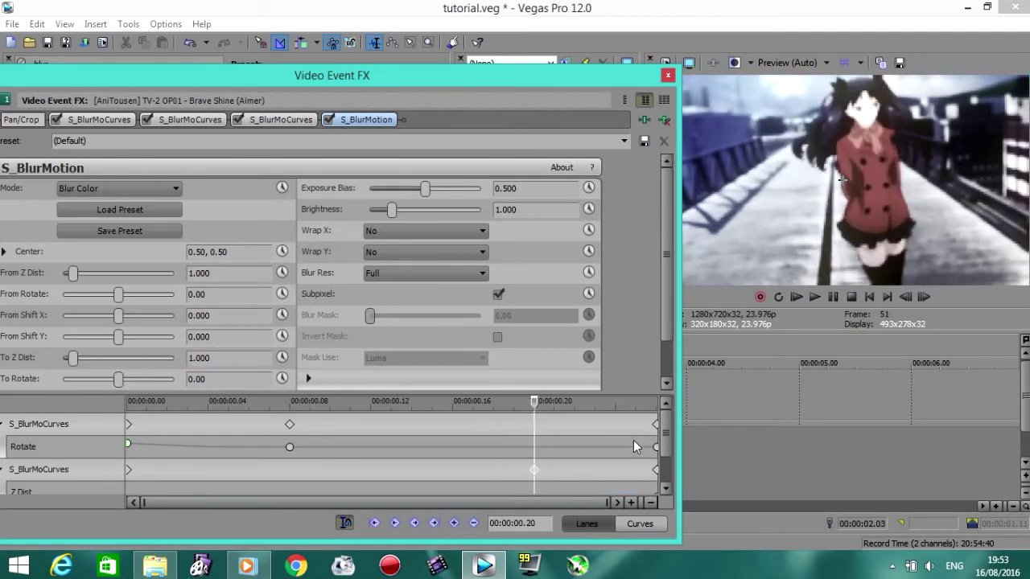
# Step: Animate S_BlurMotion's To Z Dist from 00:00:00.20 and keyframe it at 1.5 at 00:00:01.01
pyautogui.click(664, 485)
pyautogui.click(283, 357)
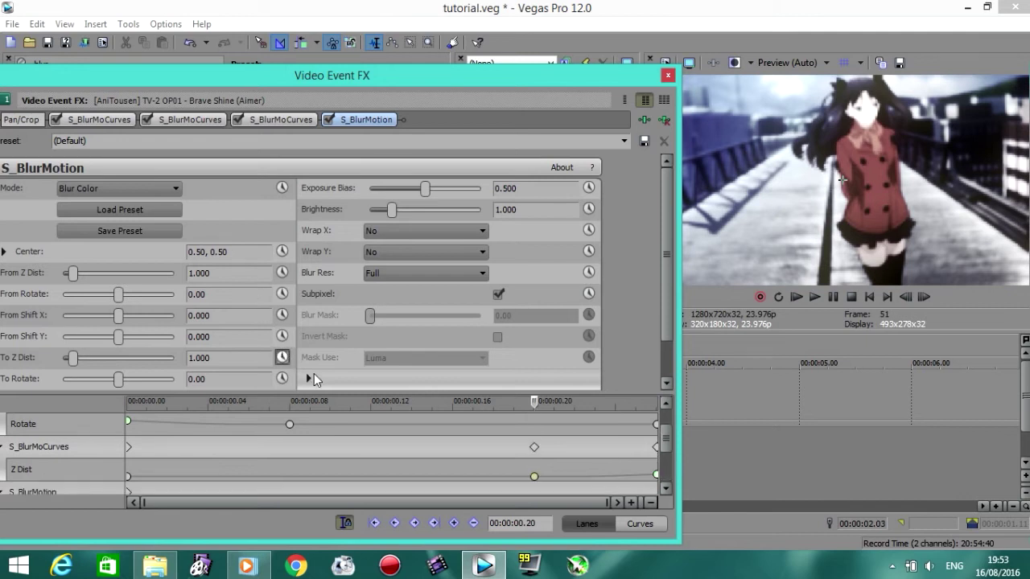
pyautogui.click(666, 488)
pyautogui.click(666, 488)
pyautogui.moveTo(533, 406); pyautogui.dragTo(635, 440)
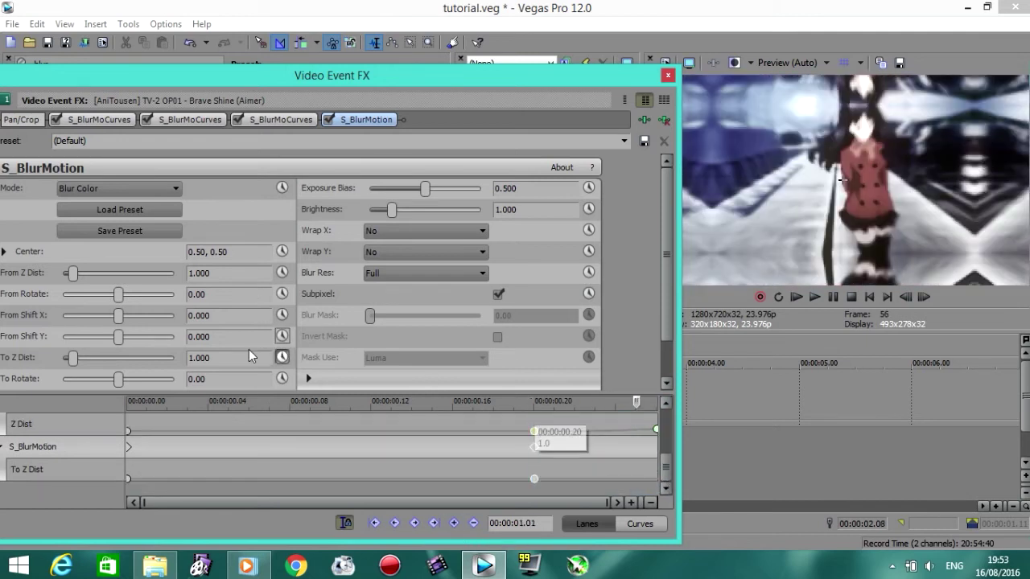
pyautogui.moveTo(231, 358); pyautogui.dragTo(178, 359)
pyautogui.write('1.5')
pyautogui.press('Return')
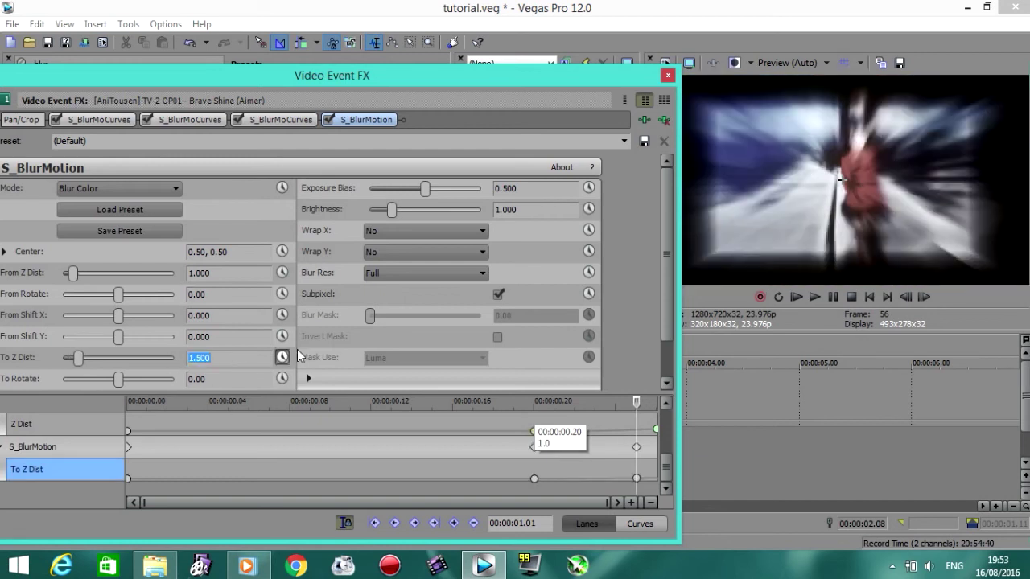
# Step: Set S_BlurMotion's Wrap X and Wrap Y to Reflect and close the effect settings
pyautogui.click(402, 231)
pyautogui.click(378, 265)
pyautogui.click(386, 252)
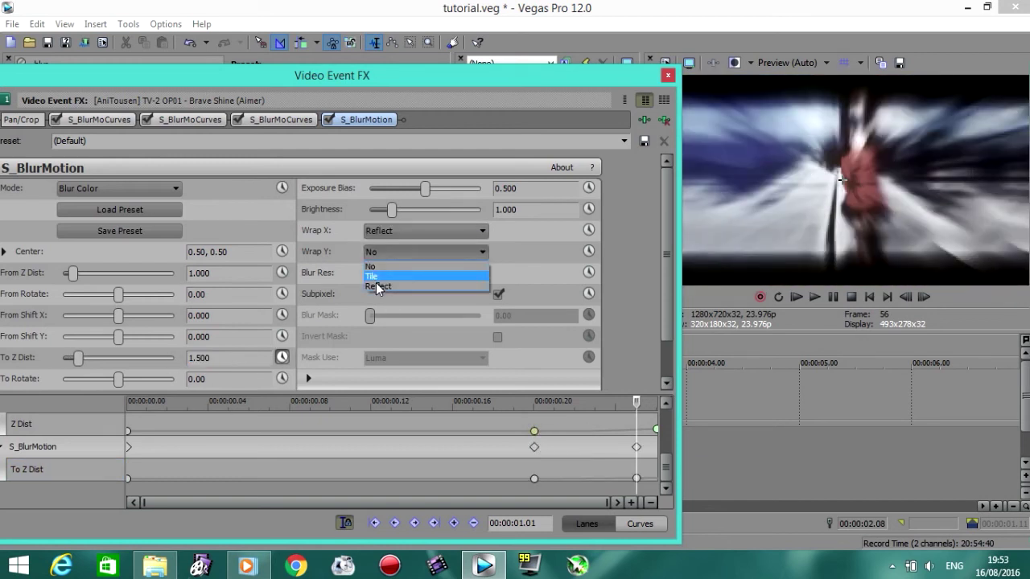
pyautogui.click(377, 285)
pyautogui.moveTo(656, 453)
pyautogui.mouseDown()
pyautogui.moveTo(579, 453)
pyautogui.moveTo(626, 458)
pyautogui.moveTo(558, 469)
pyautogui.moveTo(640, 462)
pyautogui.moveTo(658, 448)
pyautogui.mouseUp()
pyautogui.moveTo(637, 406); pyautogui.dragTo(667, 389)
pyautogui.click(667, 74)
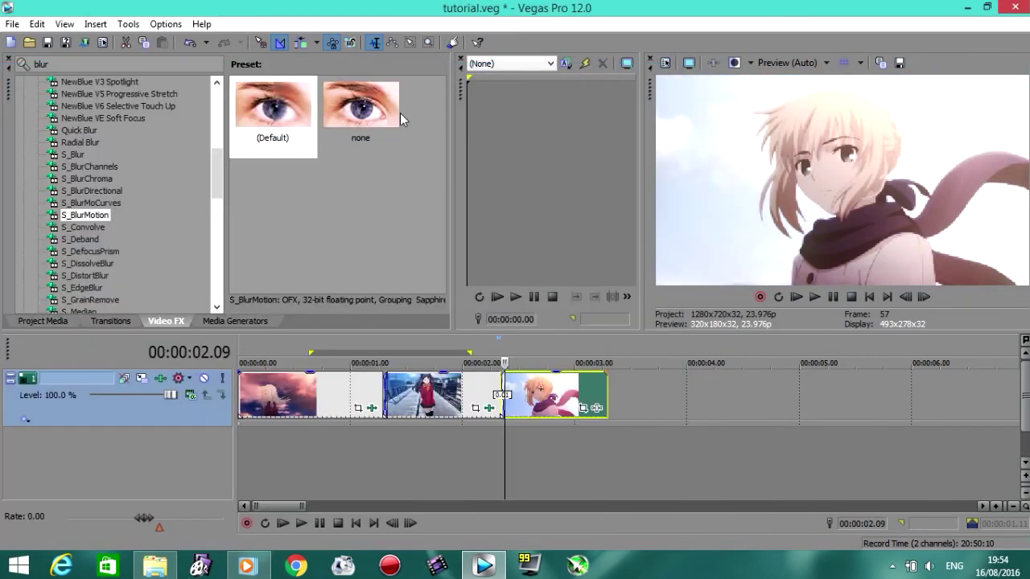
# Step: Apply the default S_BlurMoCurves preset to the third clip, animate Z Dist and lower it at the clip's start
pyautogui.click(96, 203)
pyautogui.moveTo(287, 121); pyautogui.dragTo(545, 418)
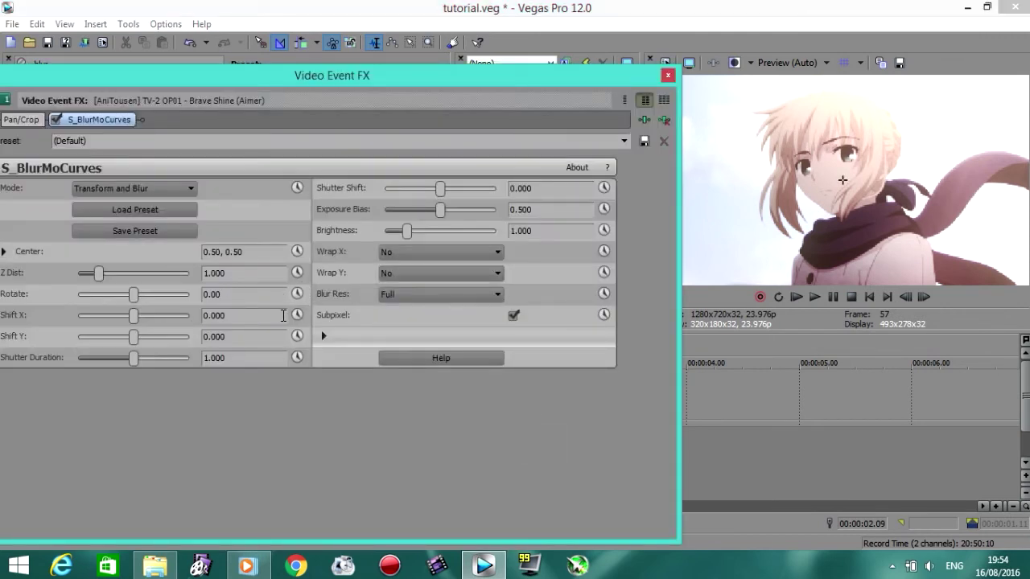
pyautogui.click(297, 273)
pyautogui.moveTo(150, 407); pyautogui.dragTo(121, 408)
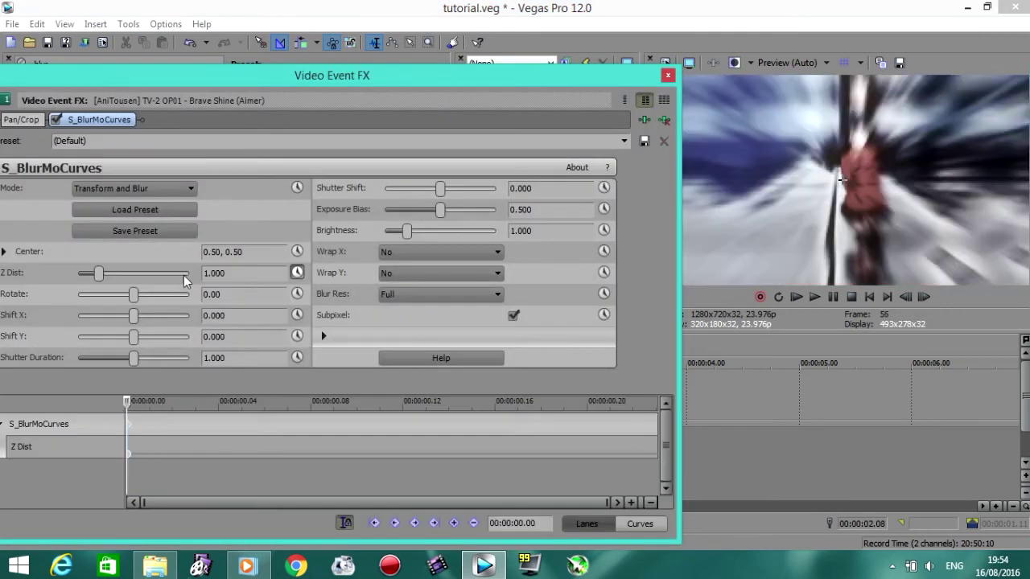
pyautogui.doubleClick(205, 274)
pyautogui.moveTo(100, 273); pyautogui.dragTo(72, 277)
# Step: Keyframe Z Dist at 0.9 over a third of the way through the third clip and at 1 at its end, closing the settings
pyautogui.moveTo(128, 403); pyautogui.dragTo(327, 437)
pyautogui.doubleClick(232, 274)
pyautogui.write('0.9')
pyautogui.press('Return')
pyautogui.moveTo(334, 401); pyautogui.dragTo(657, 415)
pyautogui.doubleClick(249, 274)
pyautogui.write('1')
pyautogui.press('Return')
pyautogui.moveTo(656, 405); pyautogui.dragTo(102, 464)
pyautogui.click(668, 76)
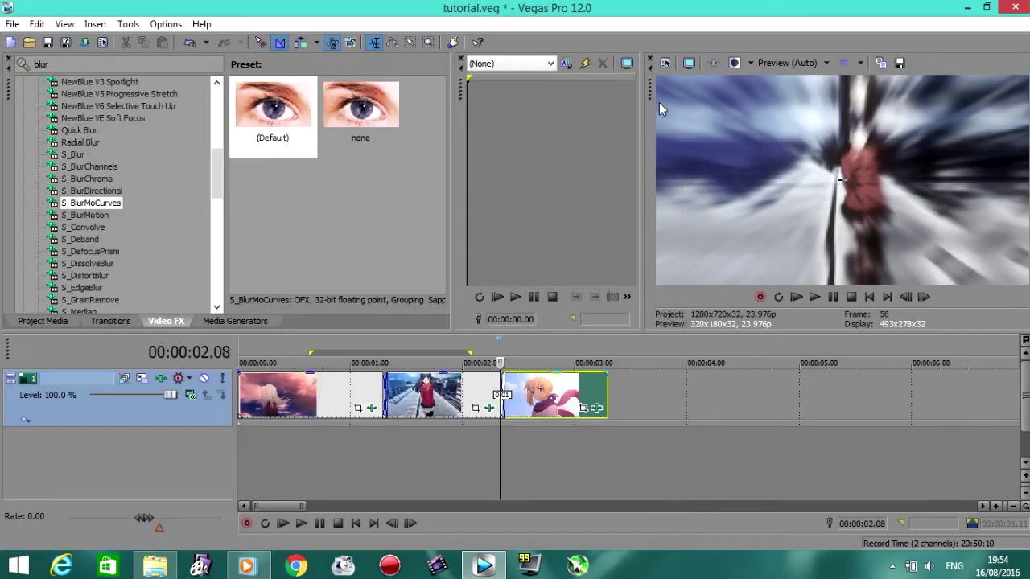
# Step: Select the time range 00:00:01.17 to 00:00:02.21 and preview the transition between the second and third clips
pyautogui.moveTo(431, 352); pyautogui.dragTo(561, 355)
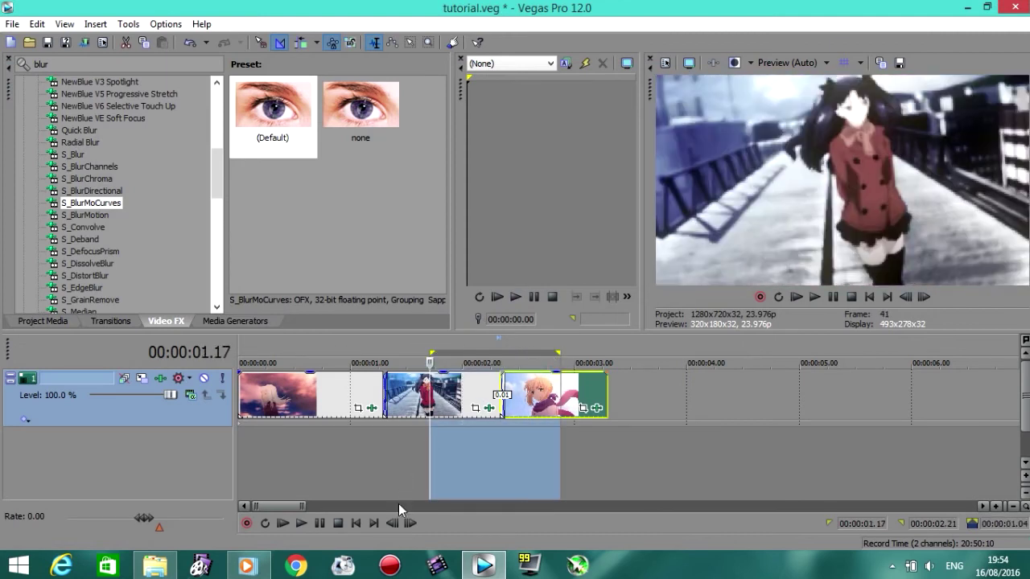
pyautogui.click(303, 524)
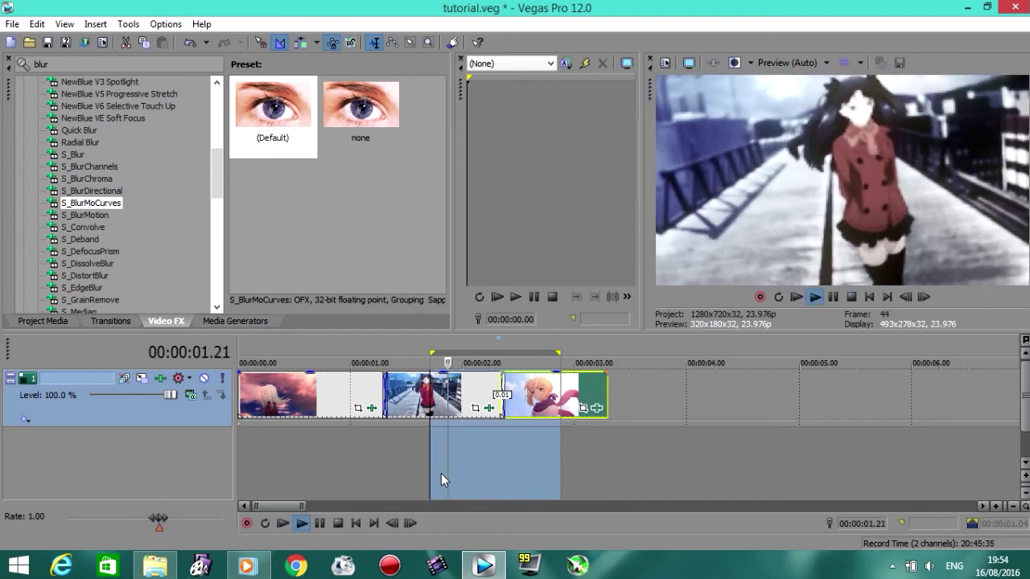
pyautogui.click(337, 524)
# Step: Select the time range covering all three clips and play back the complete sequence
pyautogui.moveTo(240, 351); pyautogui.dragTo(614, 352)
pyautogui.press('space')
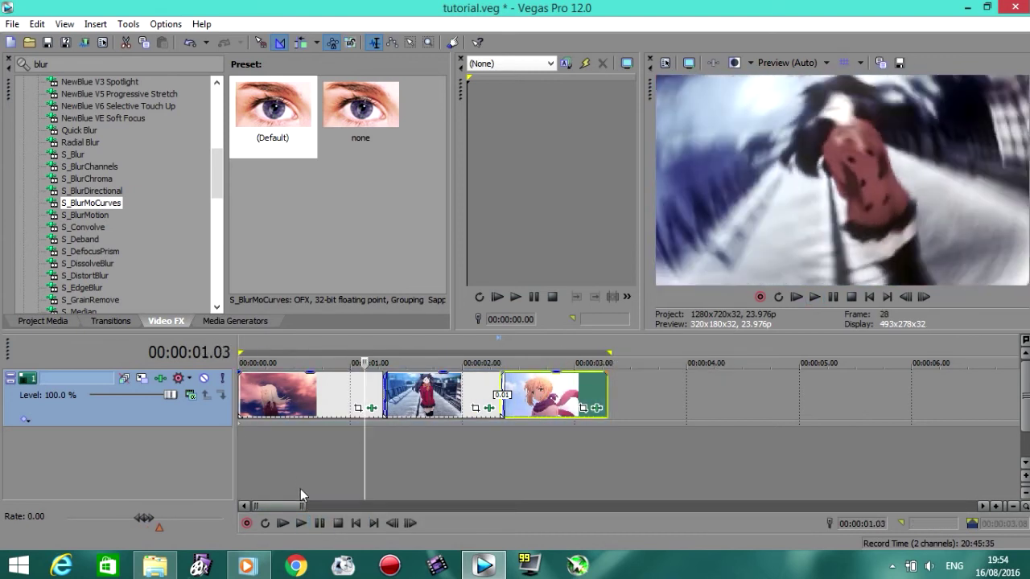
pyautogui.click(302, 524)
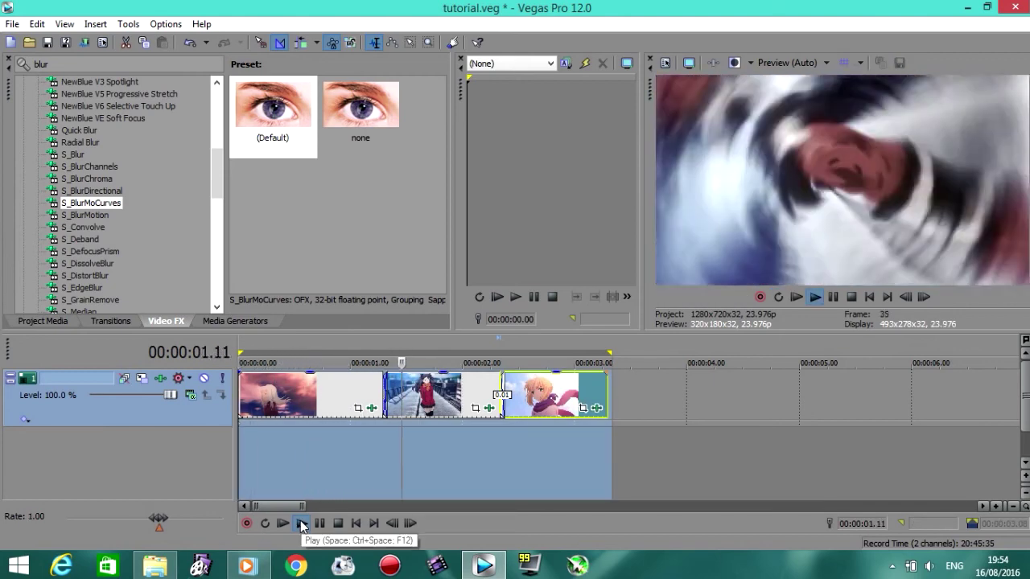